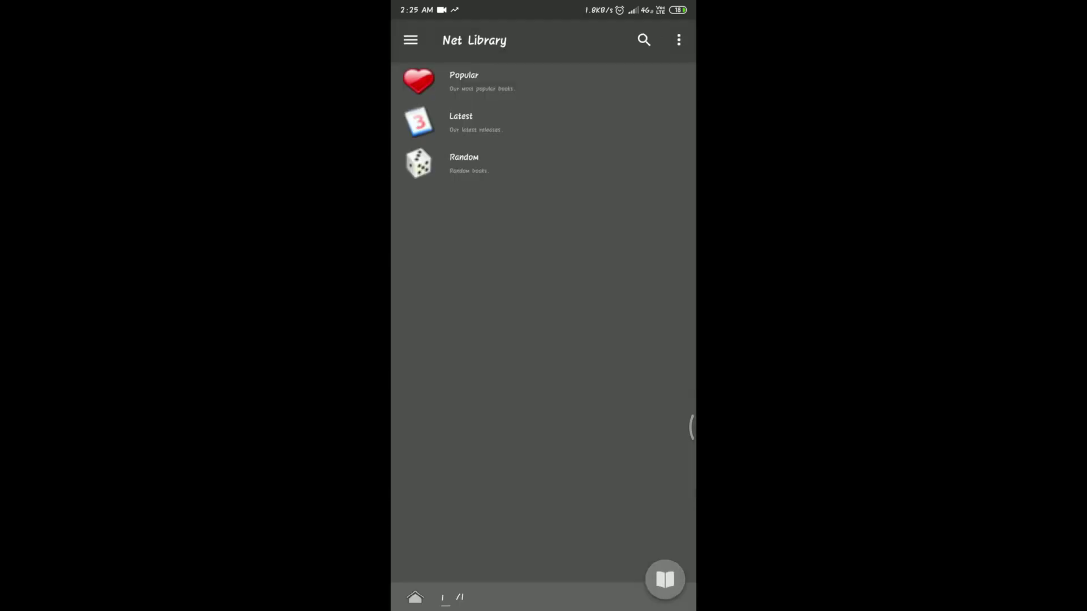
Browse the Popular book list, back out to Feedbooks, then open and cancel its catalog search
left_click(464, 79)
scroll(544, 340, "down", 10)
key("Escape")
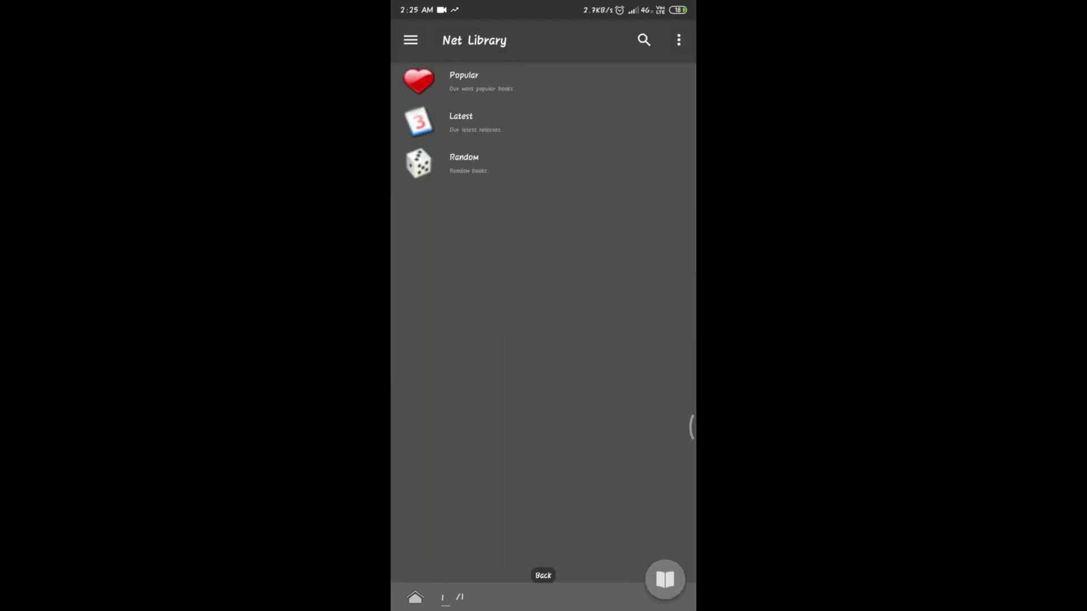
key("Escape")
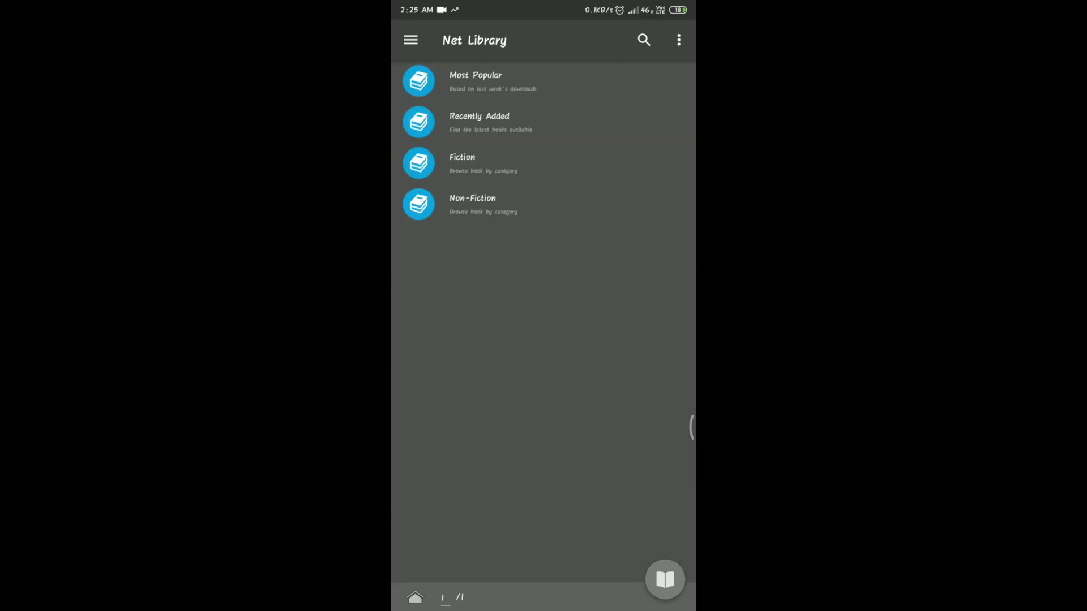
left_click(649, 40)
left_click(653, 40)
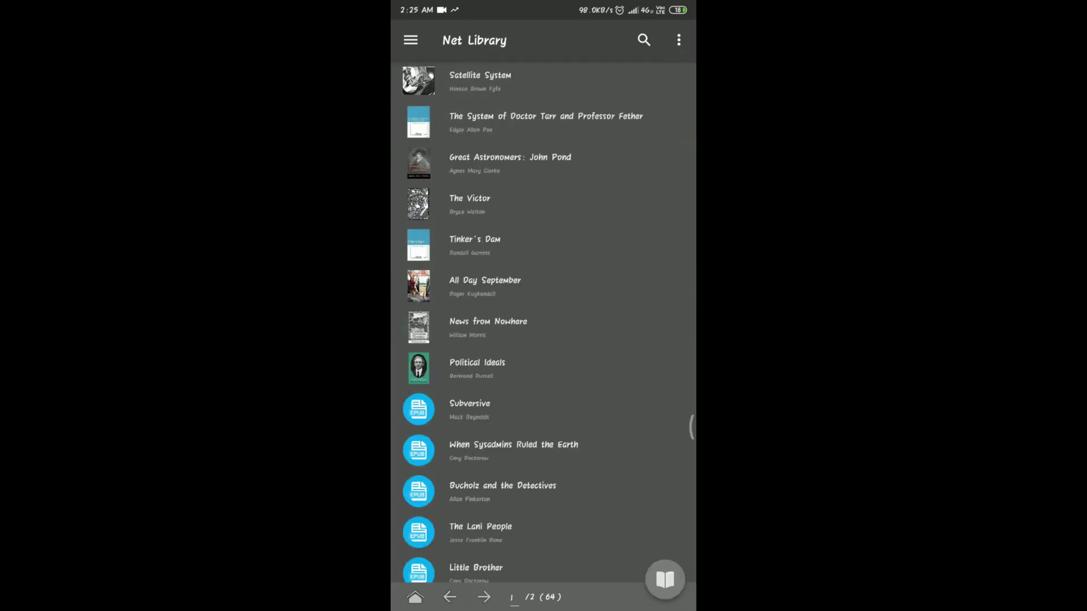
scroll(425, 228, "down", 3)
scroll(425, 228, "up", 3)
left_click(449, 598)
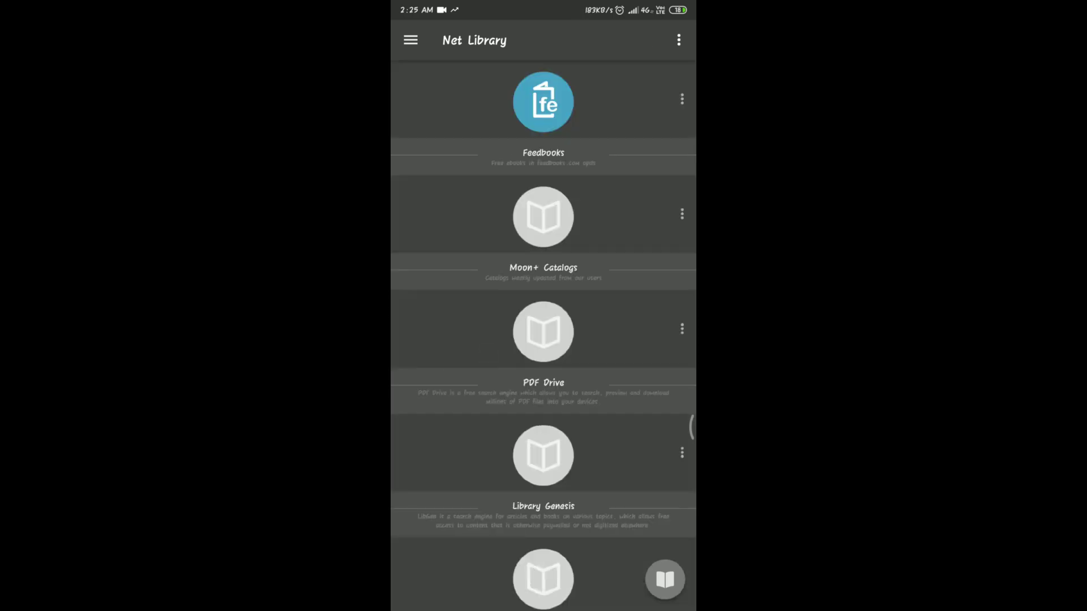
left_click(664, 579)
type("name")
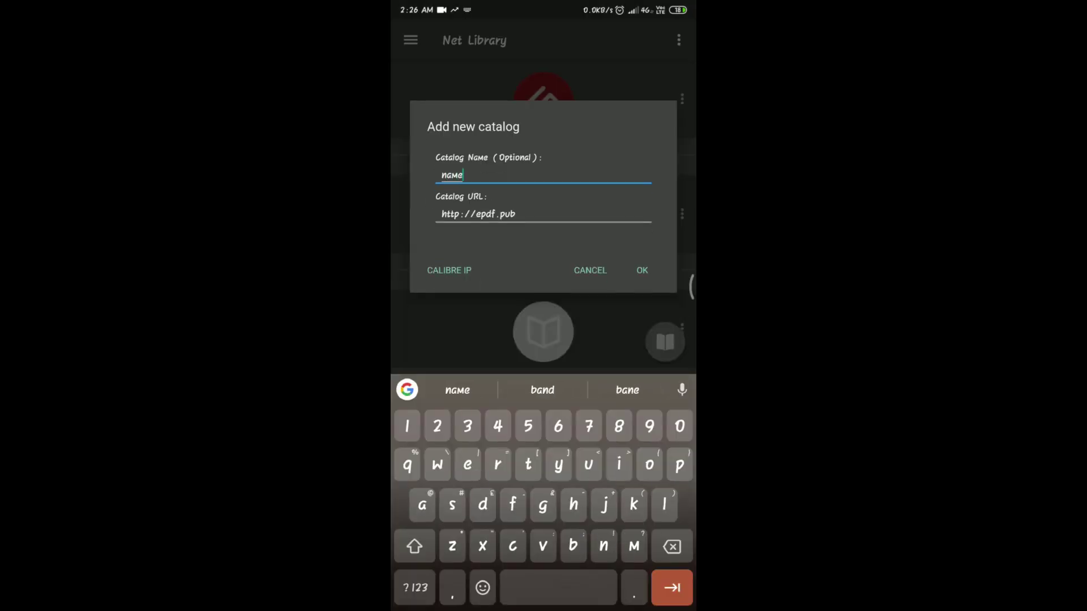
type(" if")
key("BackSpace")
key("BackSpace")
type("of t")
double_click(507, 214)
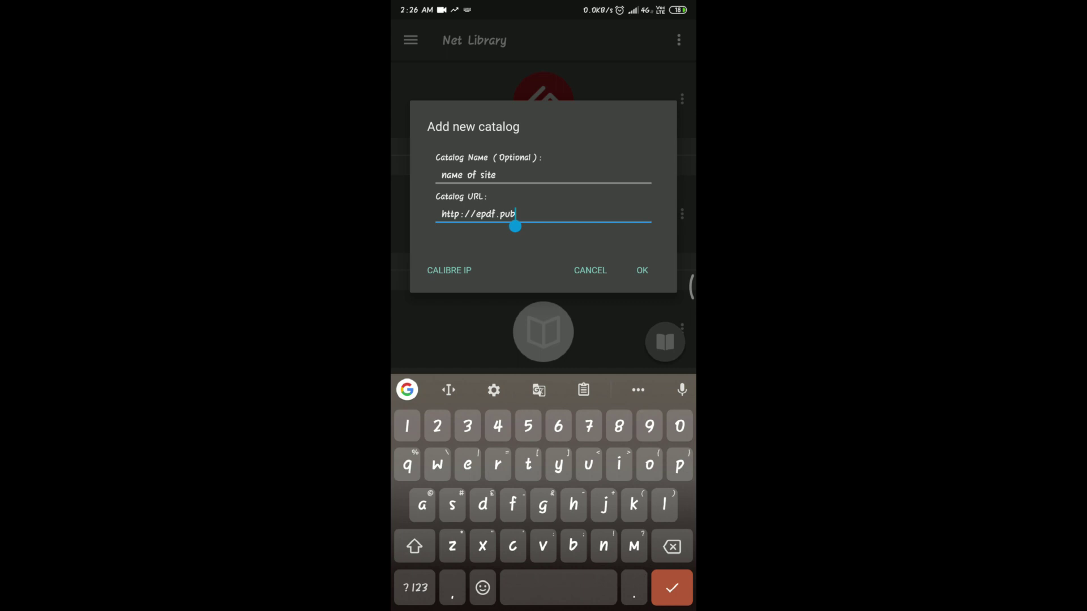
key("BackSpace")
type("link of website")
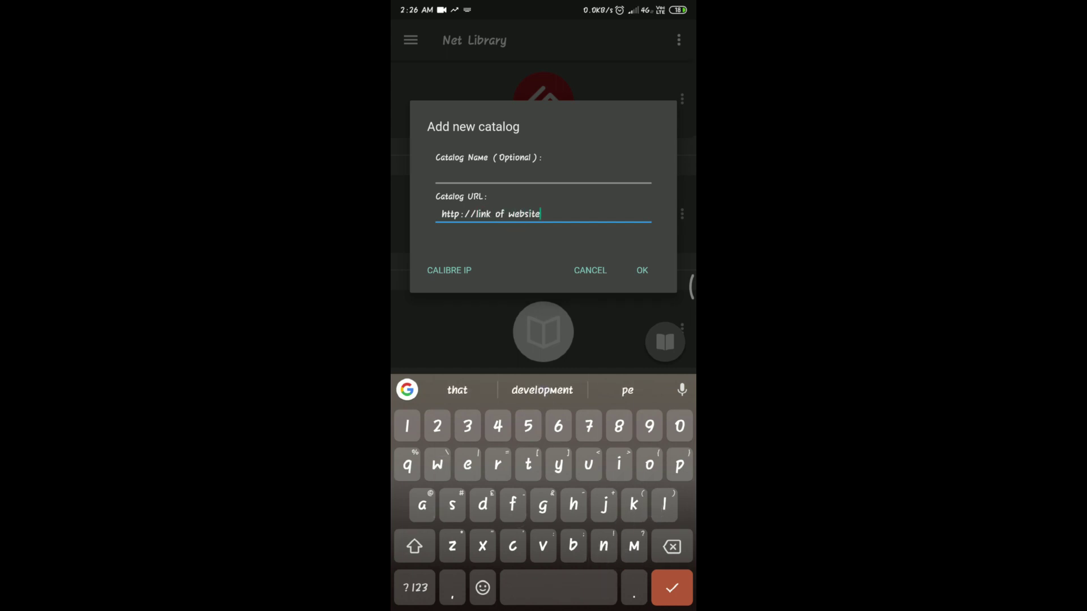
type(" that orovi")
left_click(542, 390)
type("free ebooks")
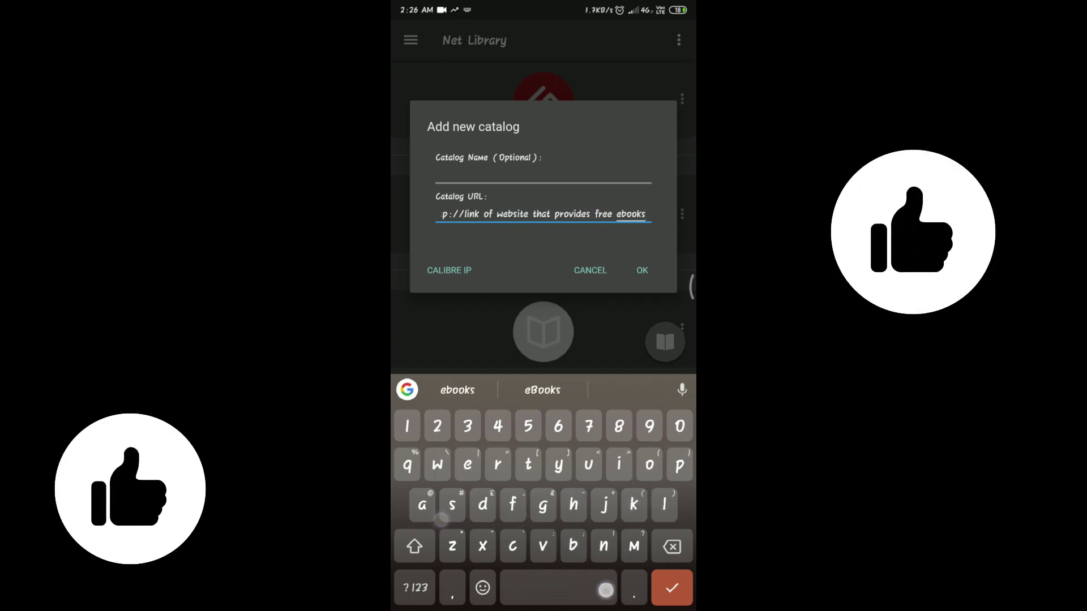
type(" pdfs ")
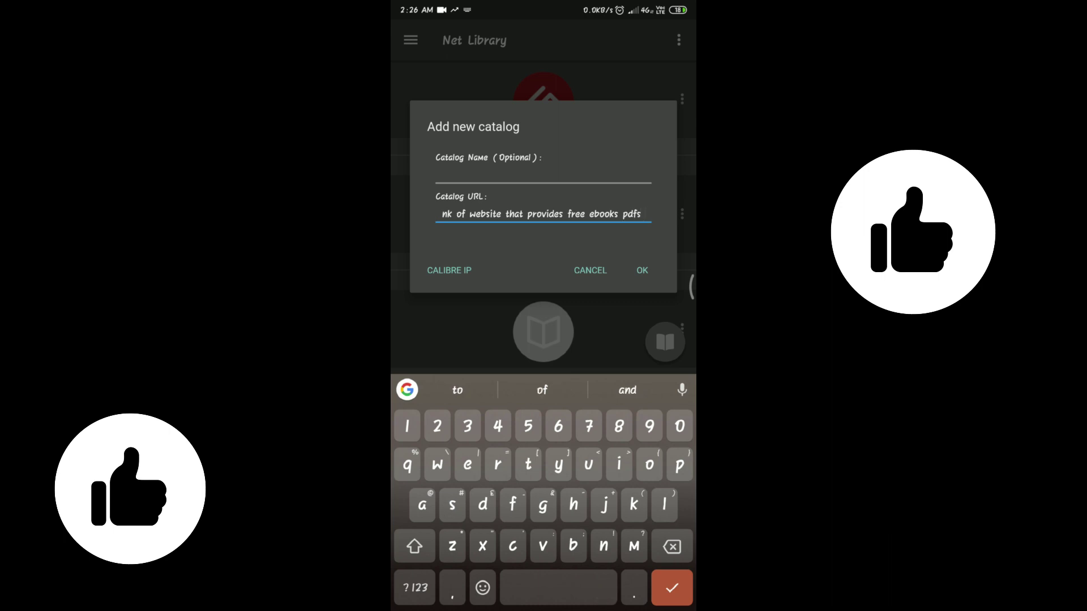
type("otjer")
left_click(542, 389)
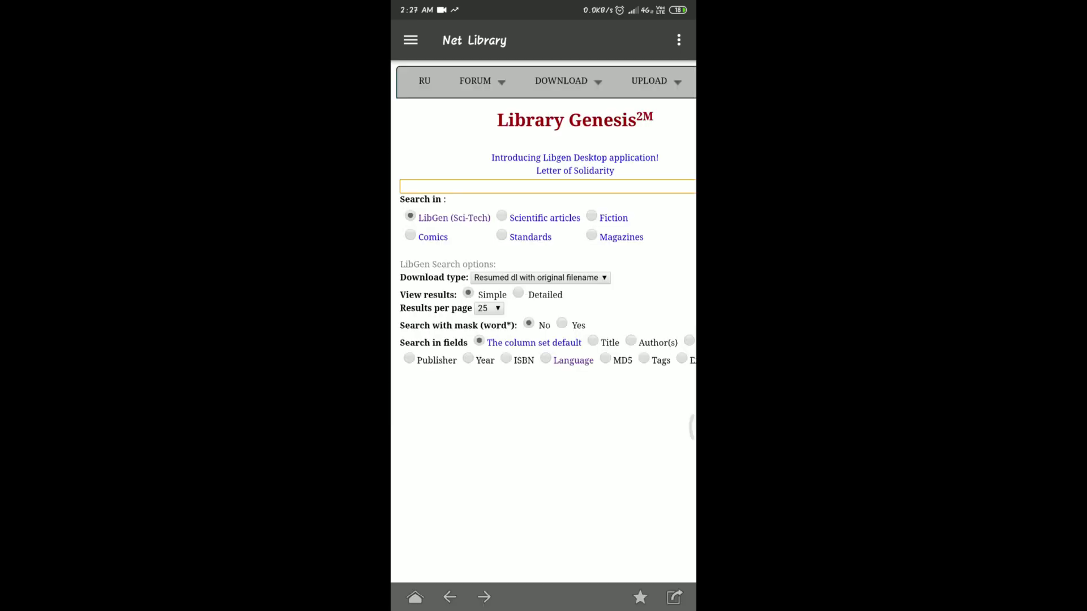
Search the Library Genesis site for 'Python'
left_click(649, 187)
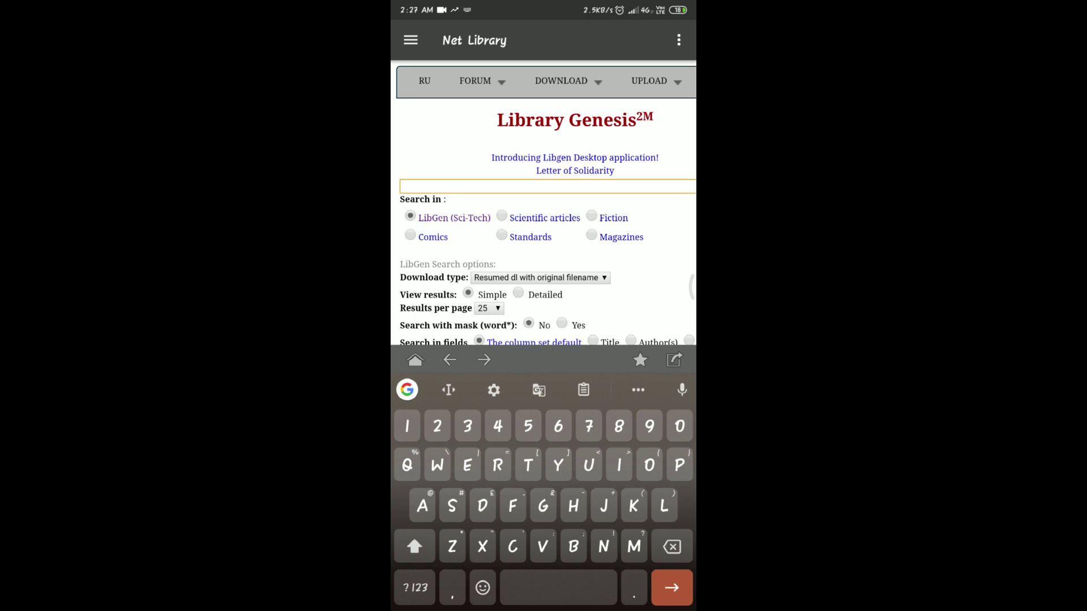
type("P")
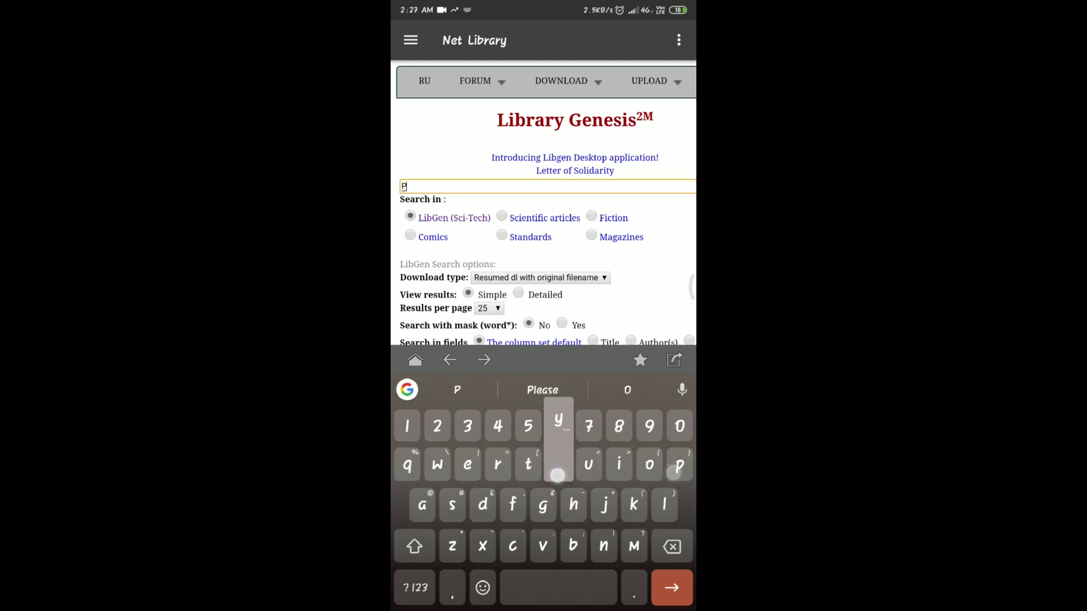
type("ython")
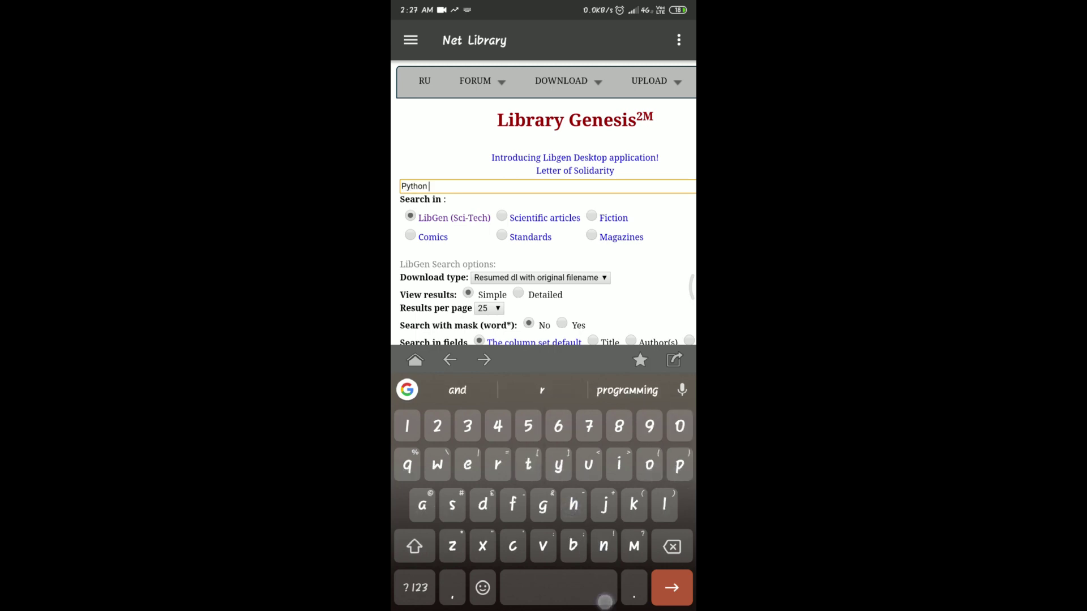
key("Return")
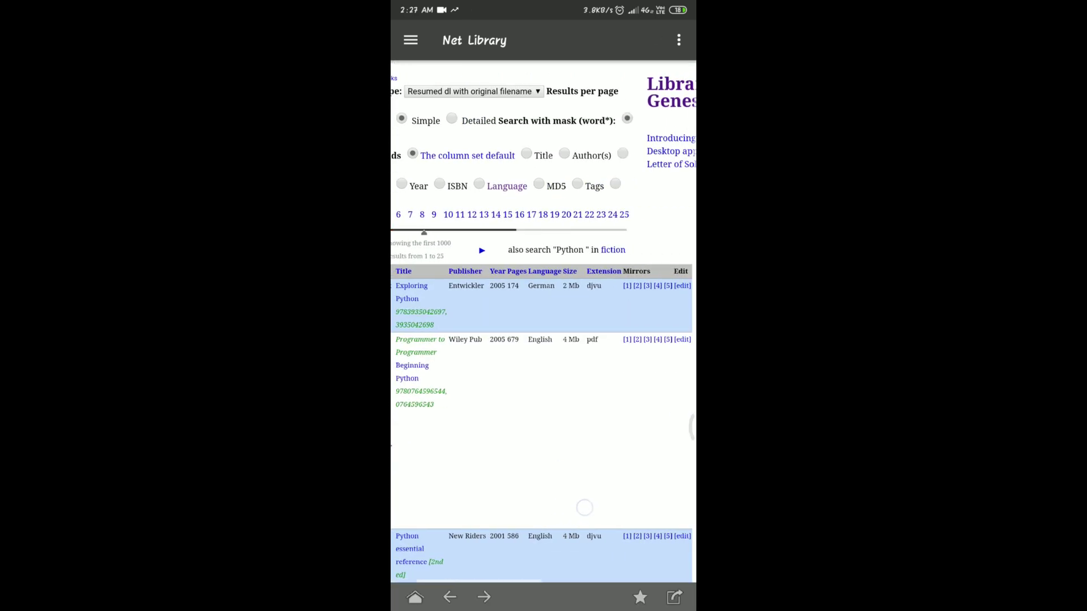
Download the Beginning Python PDF and check its progress (about 10%) in notifications
left_click_drag(560, 543, 456, 419)
scroll(538, 468, "up", 2)
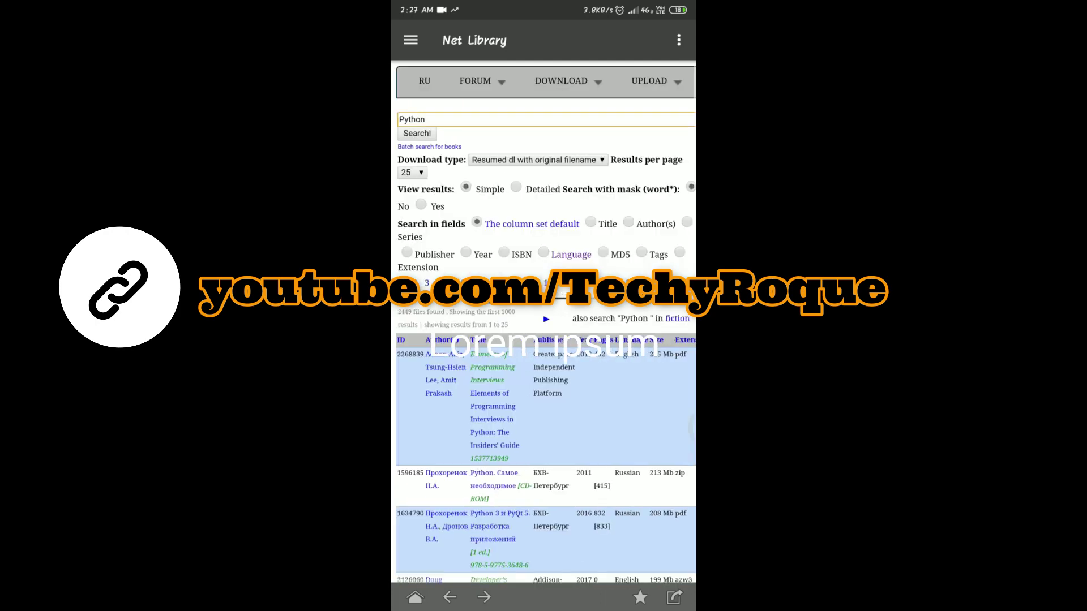
scroll(556, 411, "up", 5)
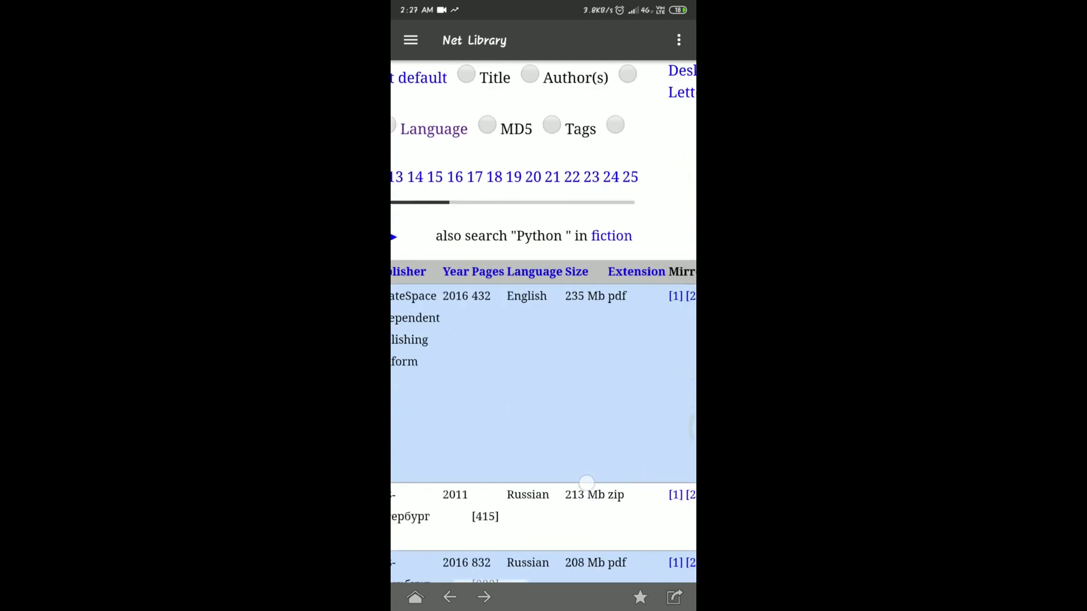
scroll(544, 450, "up", 2)
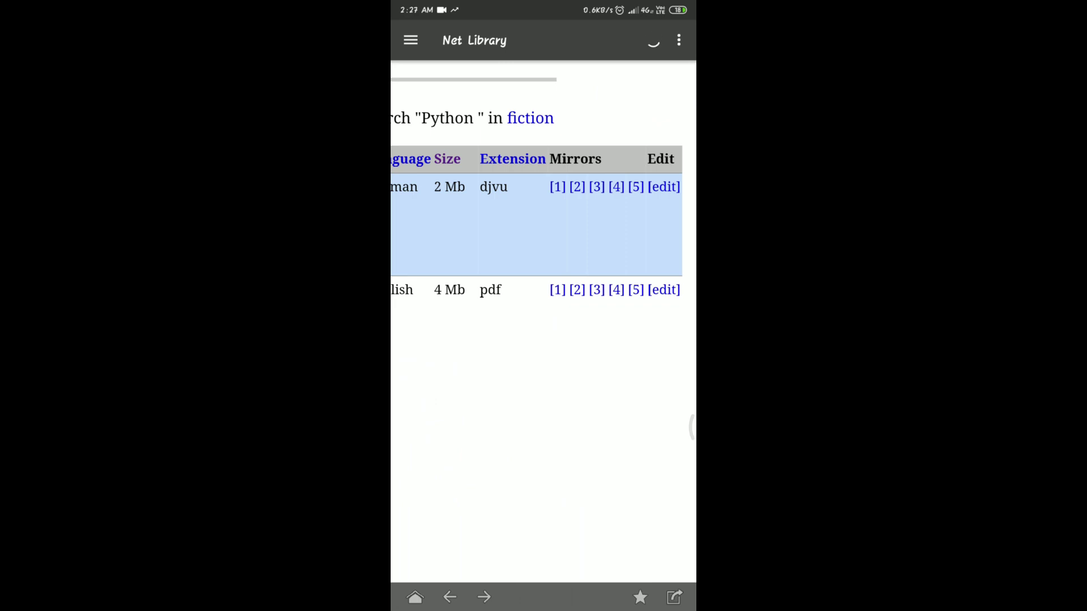
scroll(544, 255, "up", 3)
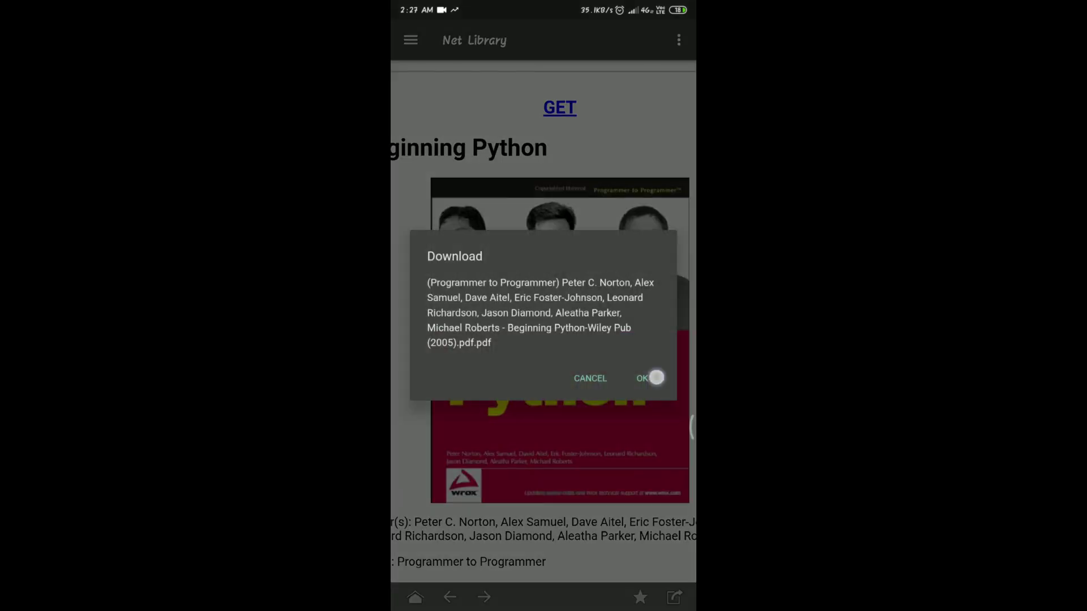
left_click(642, 378)
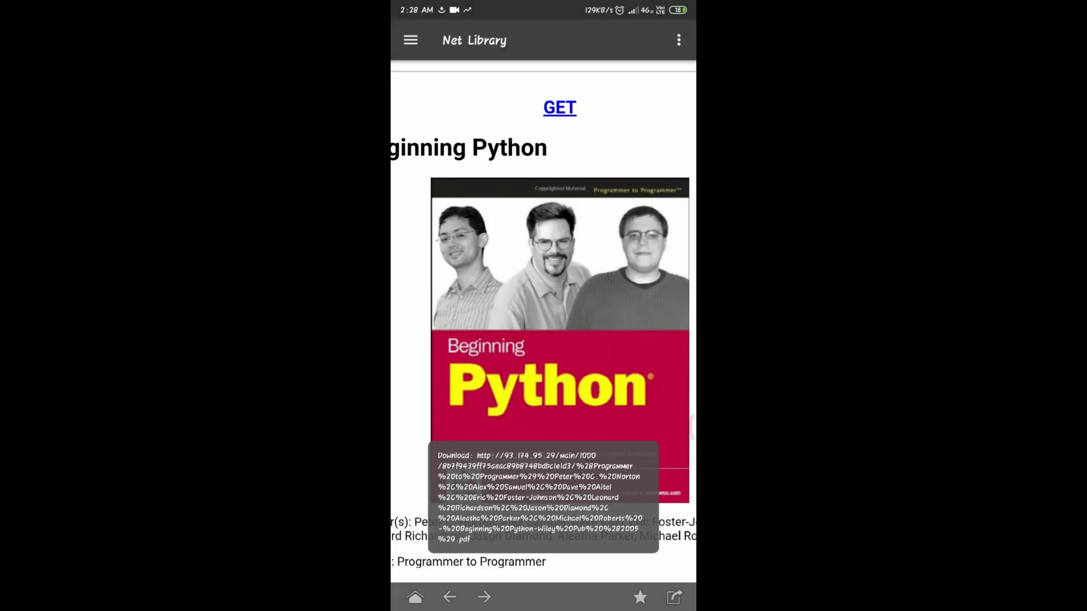
left_click_drag(544, 8, 544, 383)
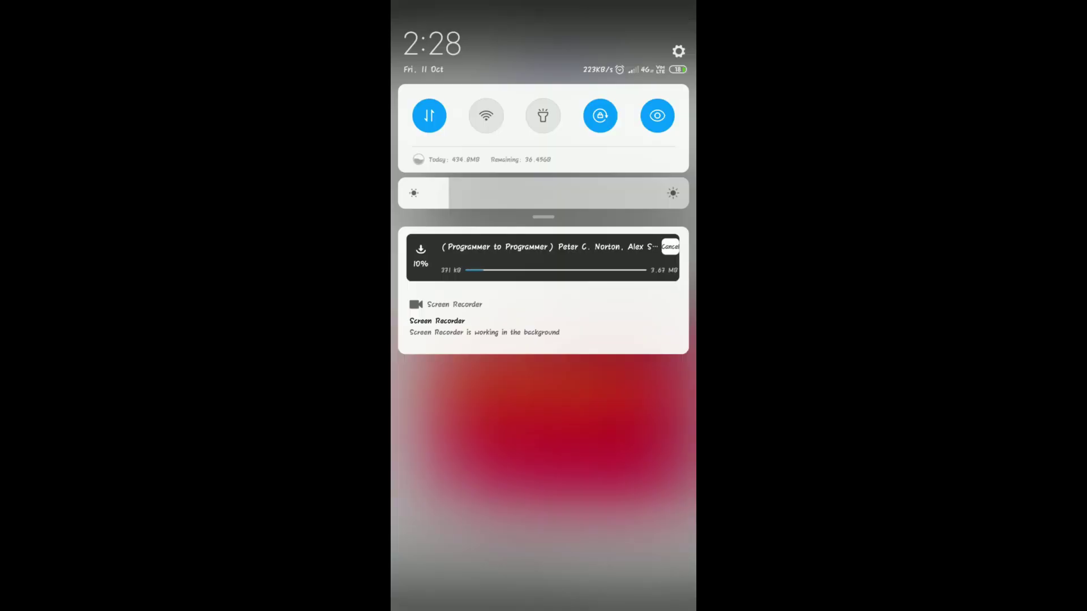
left_click_drag(544, 510, 543, 127)
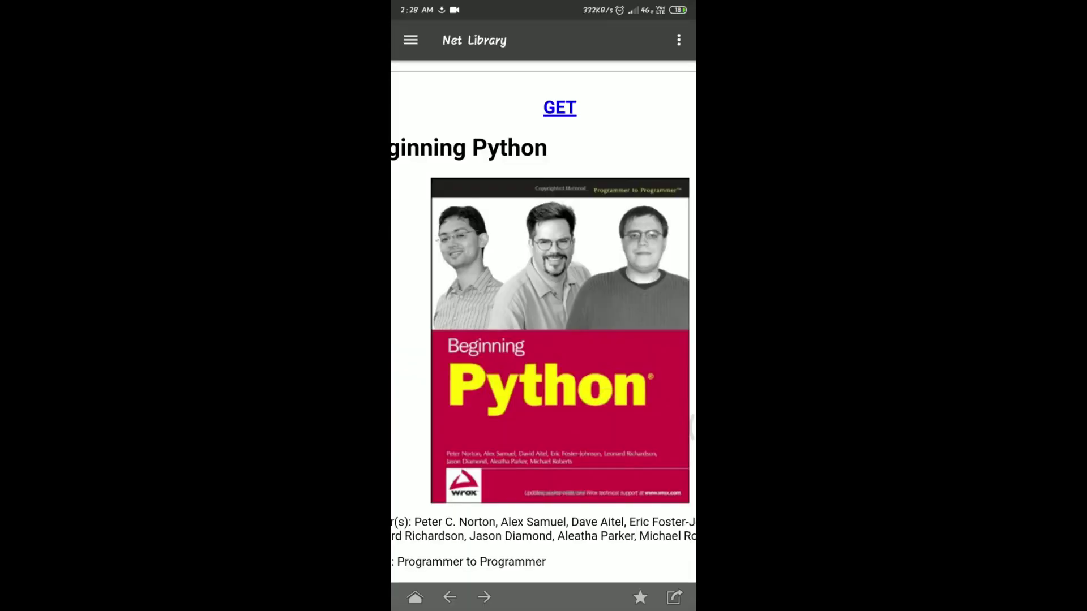
Open the Internet Archive catalog, try its search, then dismiss the sharing overlay
left_click(414, 598)
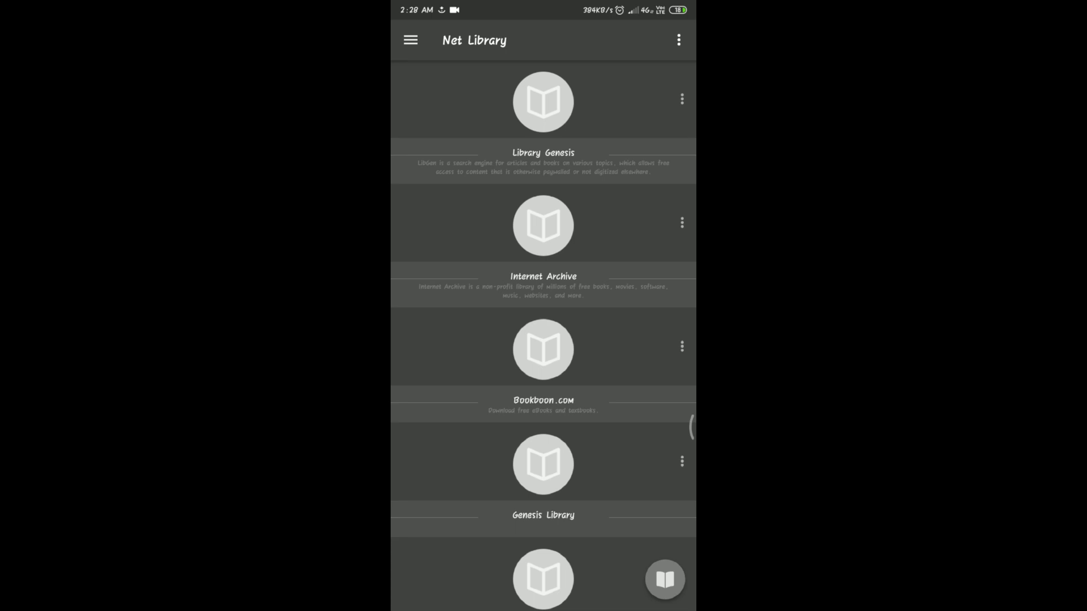
left_click_drag(602, 373, 599, 492)
left_click(544, 361)
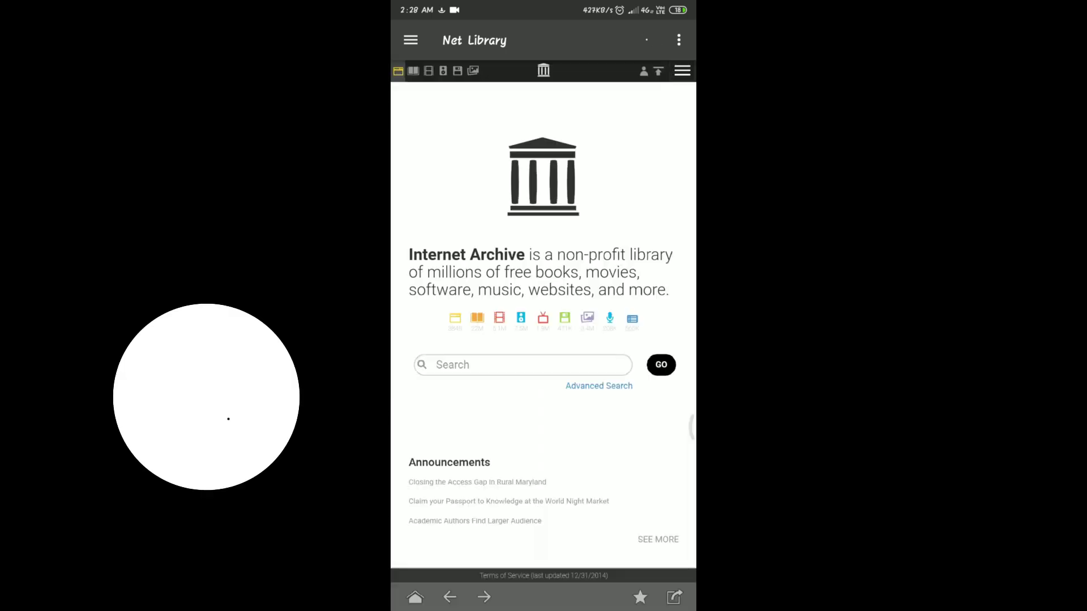
left_click(553, 357)
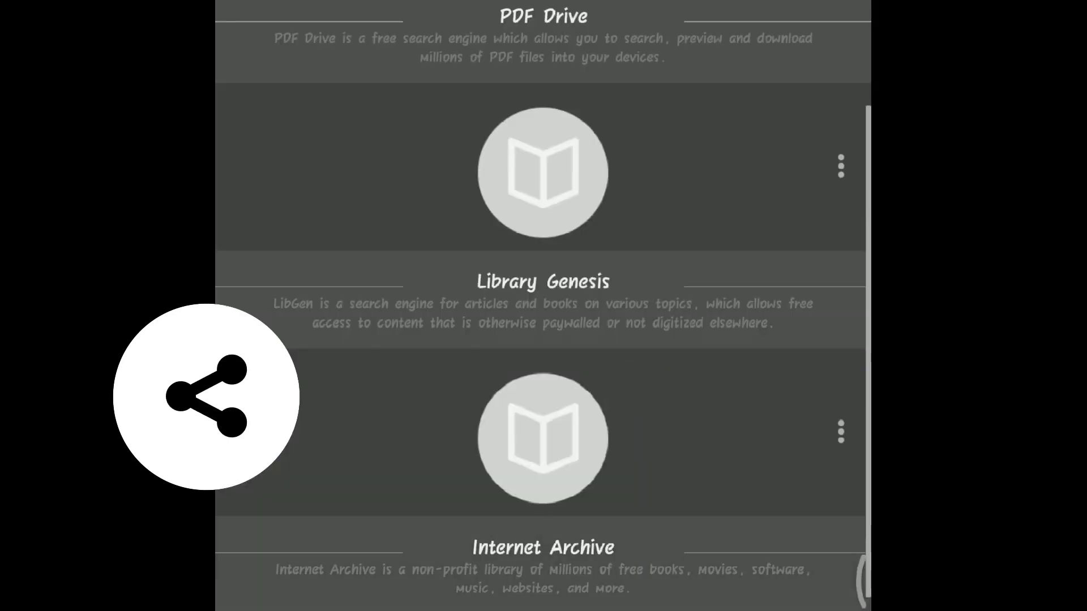
left_click(585, 167)
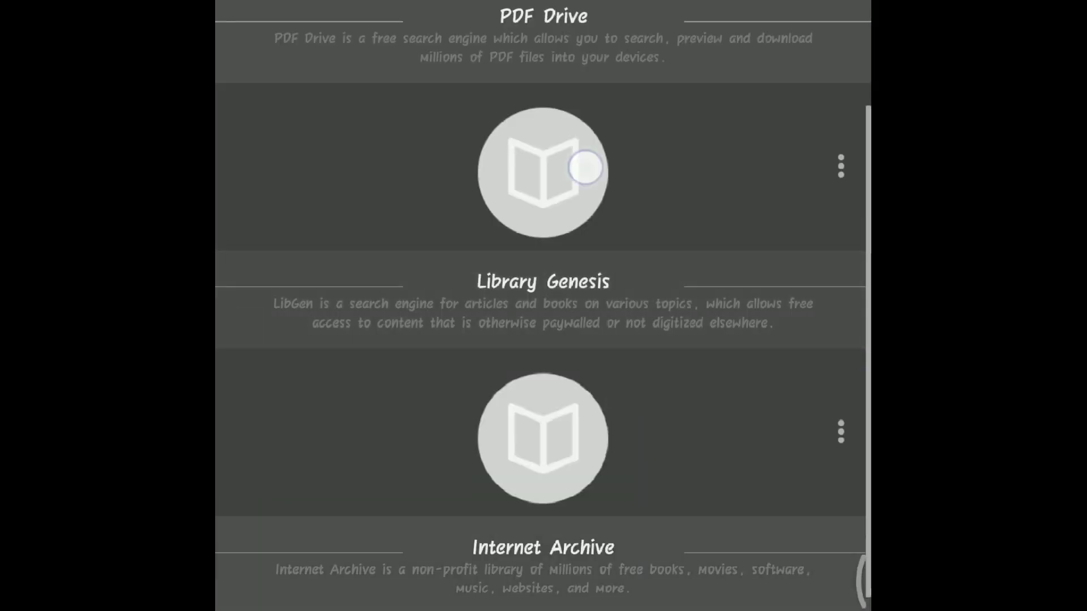
left_click_drag(585, 168, 626, 110)
left_click(841, 121)
left_click(764, 242)
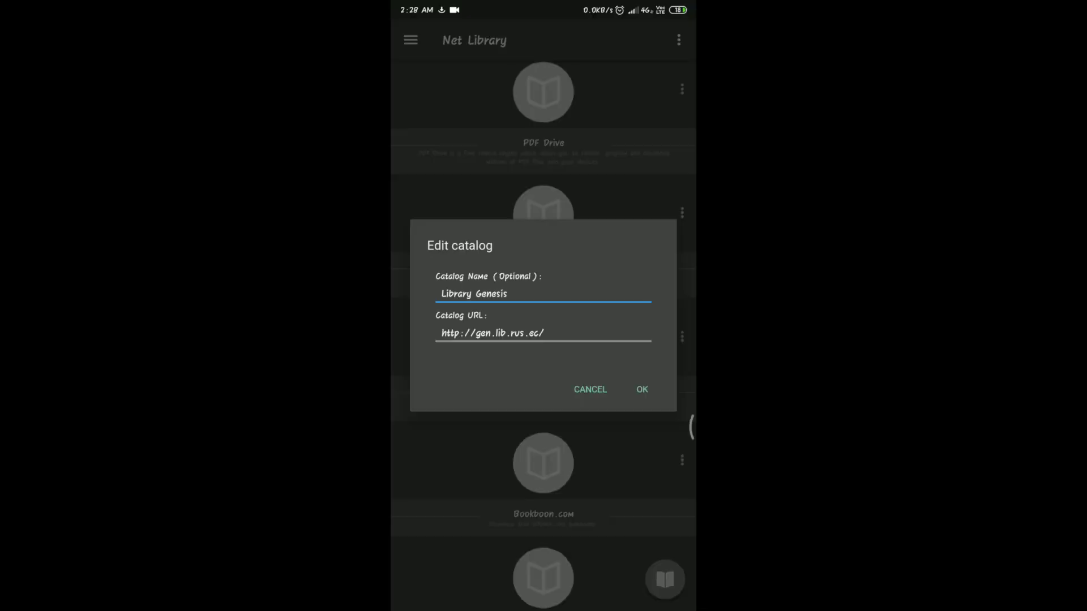
left_click(590, 389)
left_click_drag(609, 476, 609, 381)
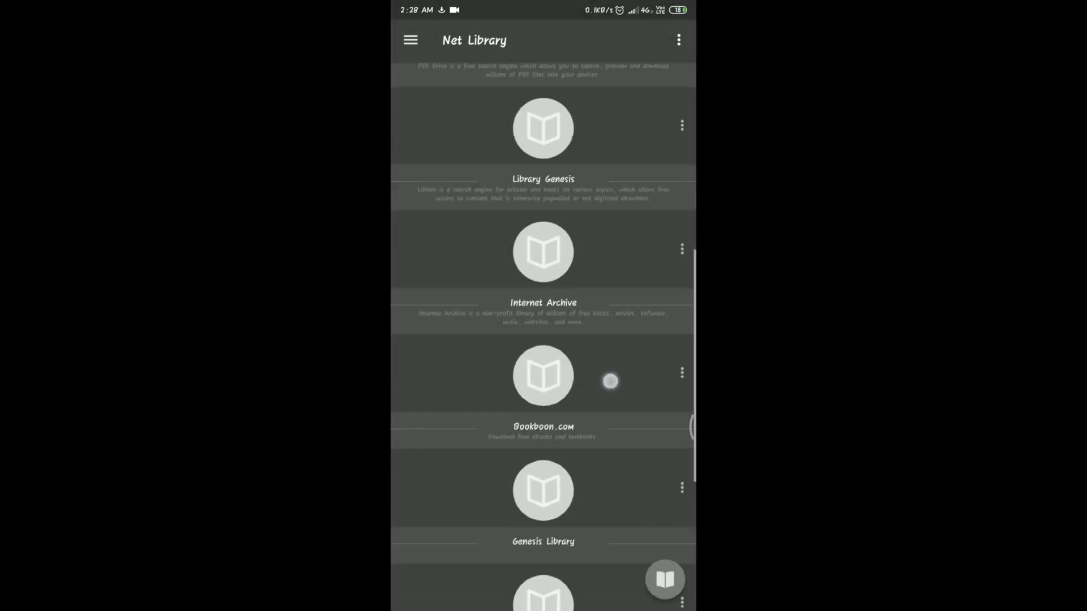
left_click(682, 222)
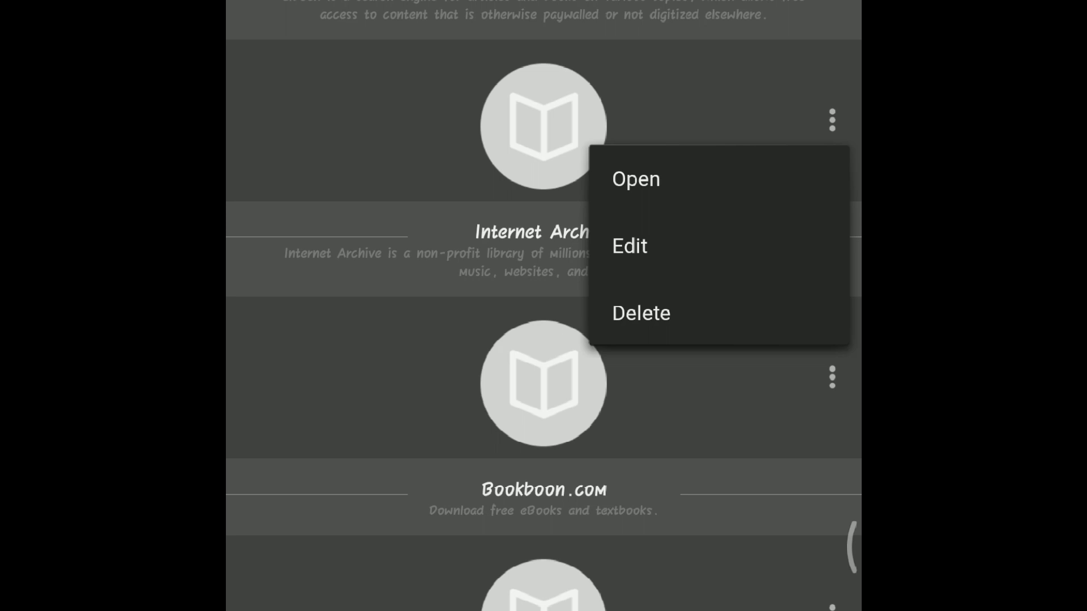
left_click(630, 246)
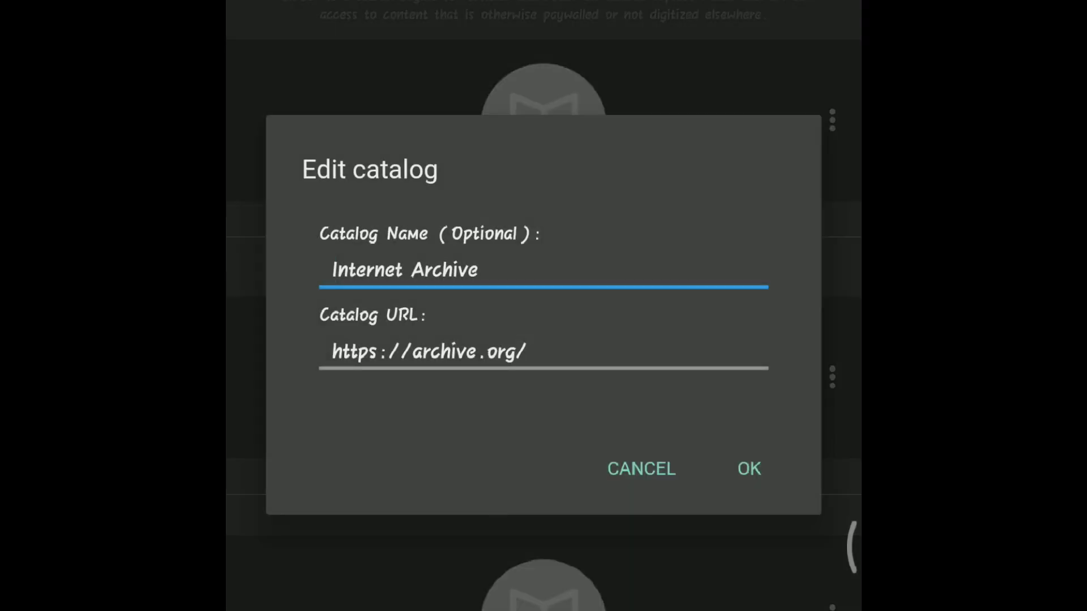
left_click(640, 469)
left_click_drag(665, 570, 667, 416)
left_click(832, 194)
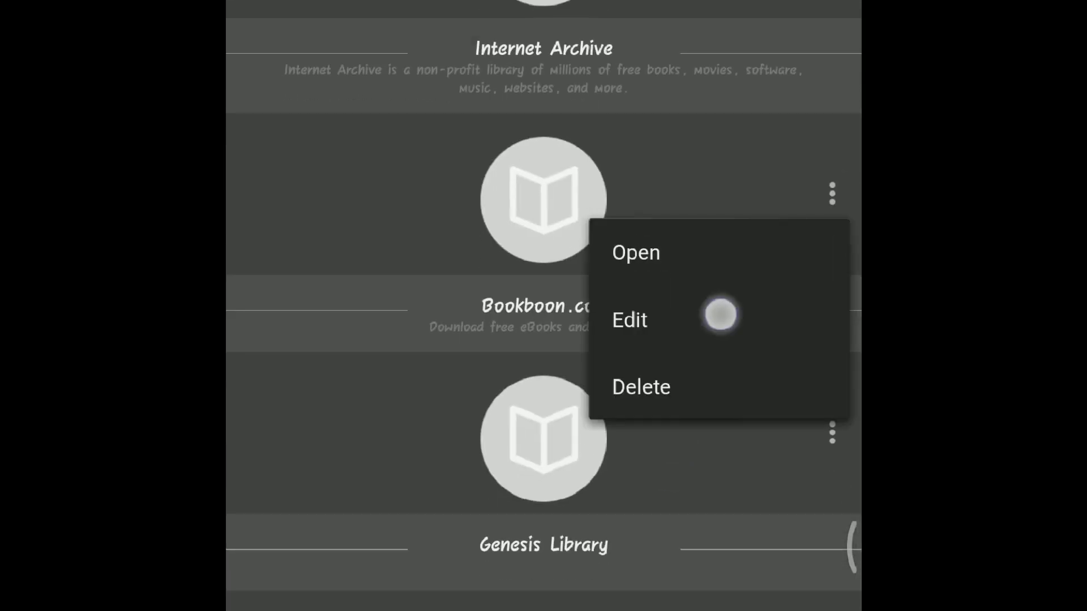
left_click(720, 316)
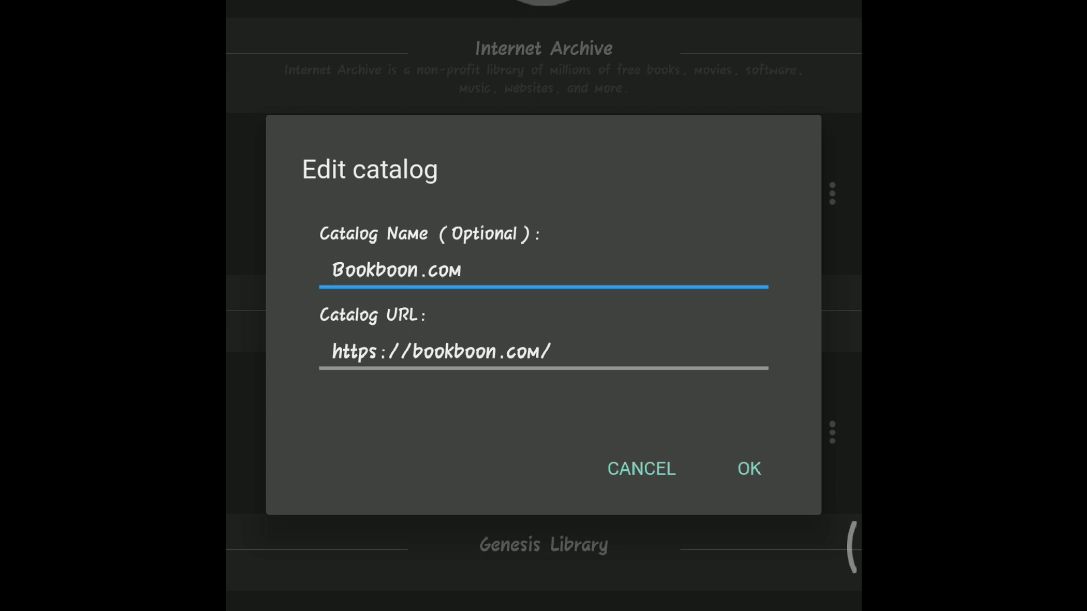
left_click(641, 470)
left_click_drag(663, 594, 685, 379)
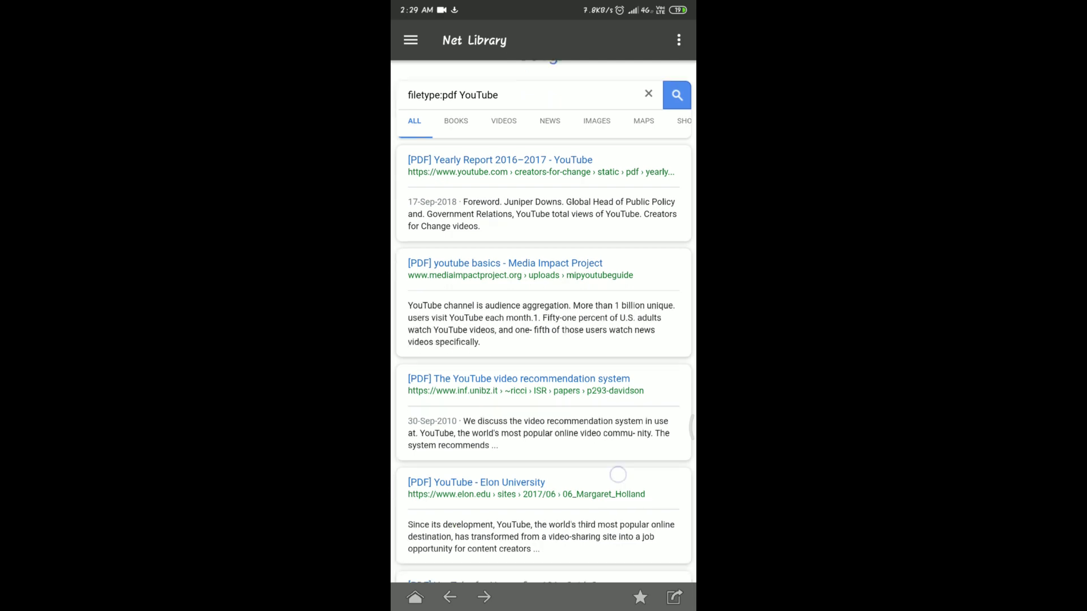
scroll(543, 319, "down", 5)
Download HowToGuide_YouTube_v1-0.pdf from the Failte Ireland link and check it in notifications
left_click(484, 381)
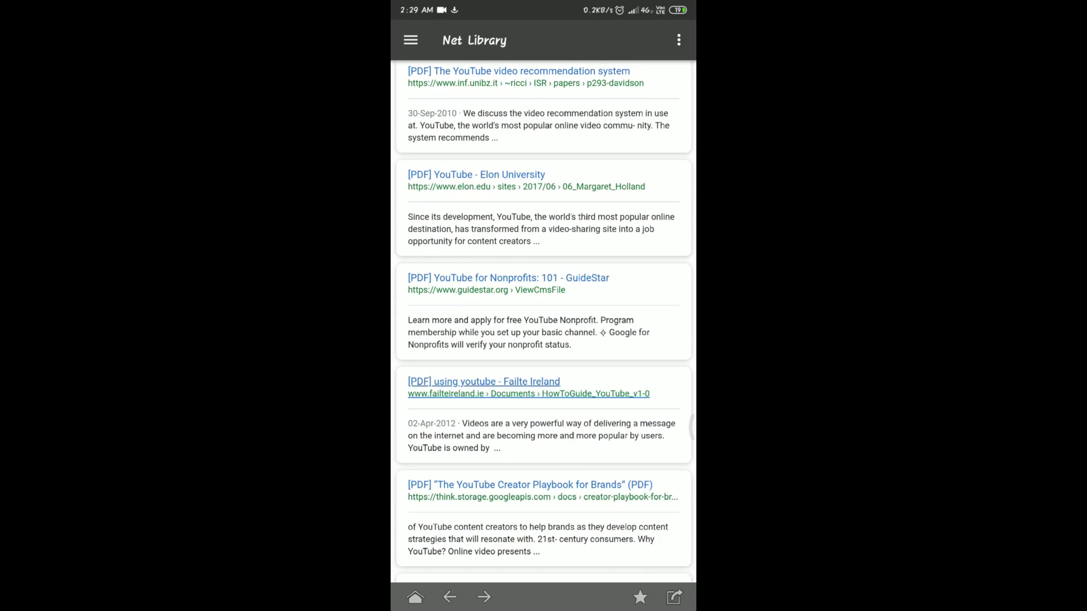
scroll(543, 339, "up", 5)
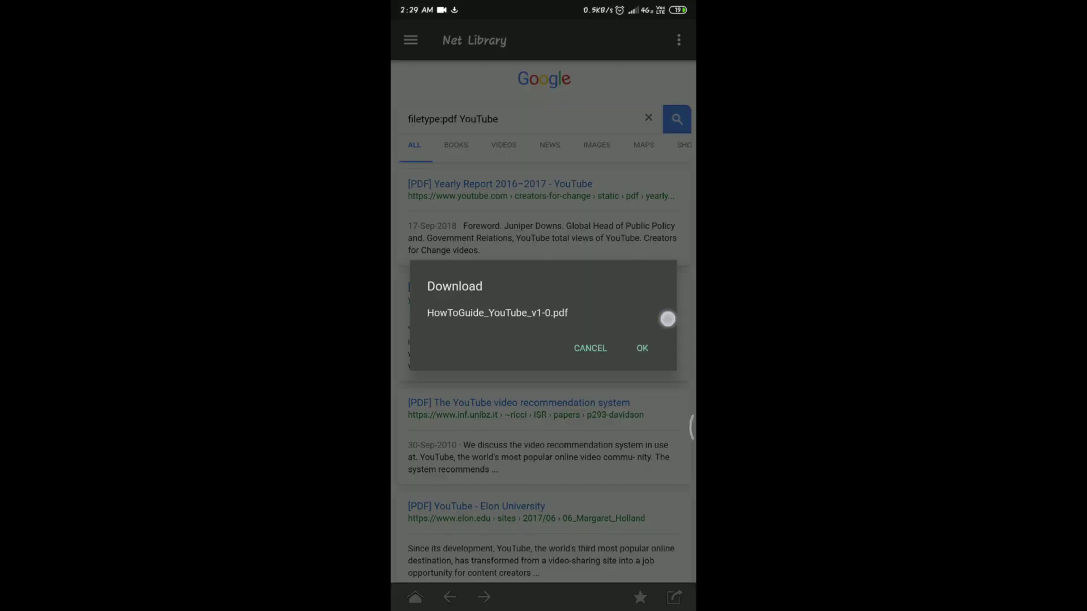
left_click(648, 351)
left_click(643, 347)
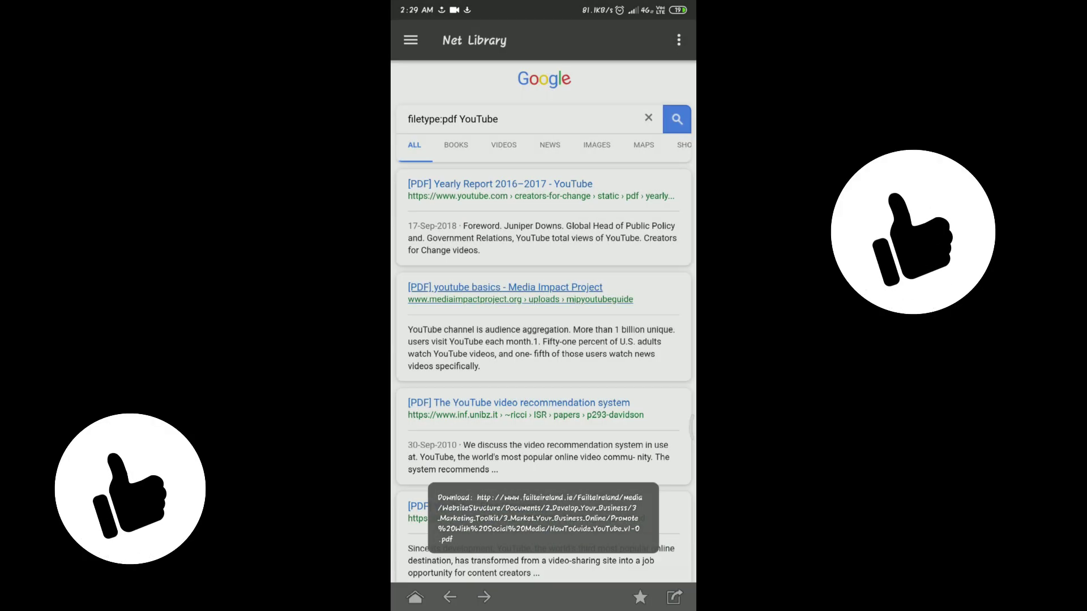
left_click_drag(543, 5, 544, 340)
Open the Book Fi catalog site and submit a search in its BookFI search box
left_click(538, 567)
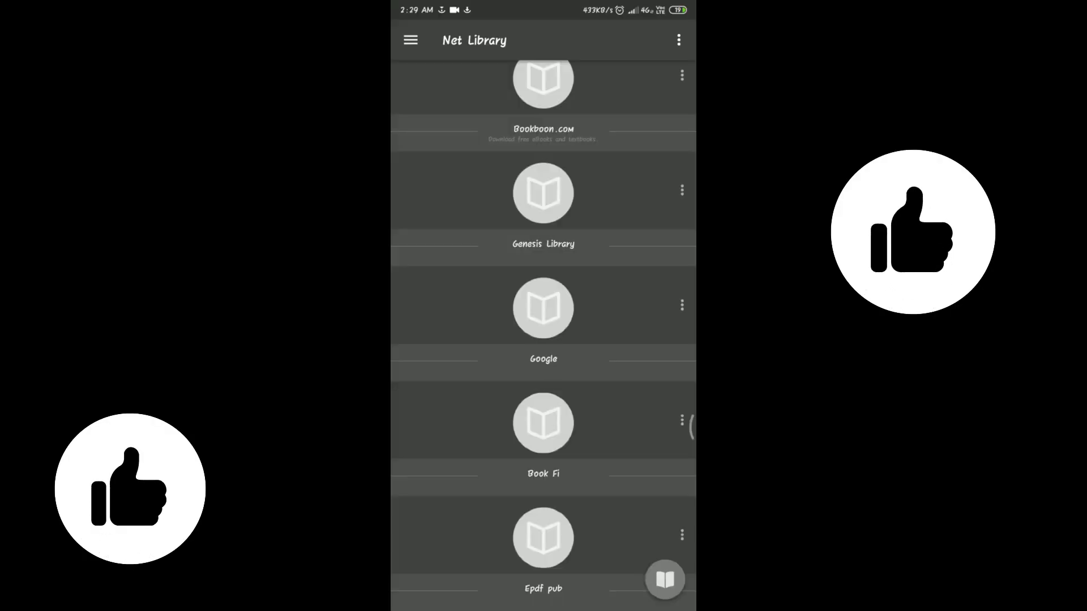
left_click(540, 419)
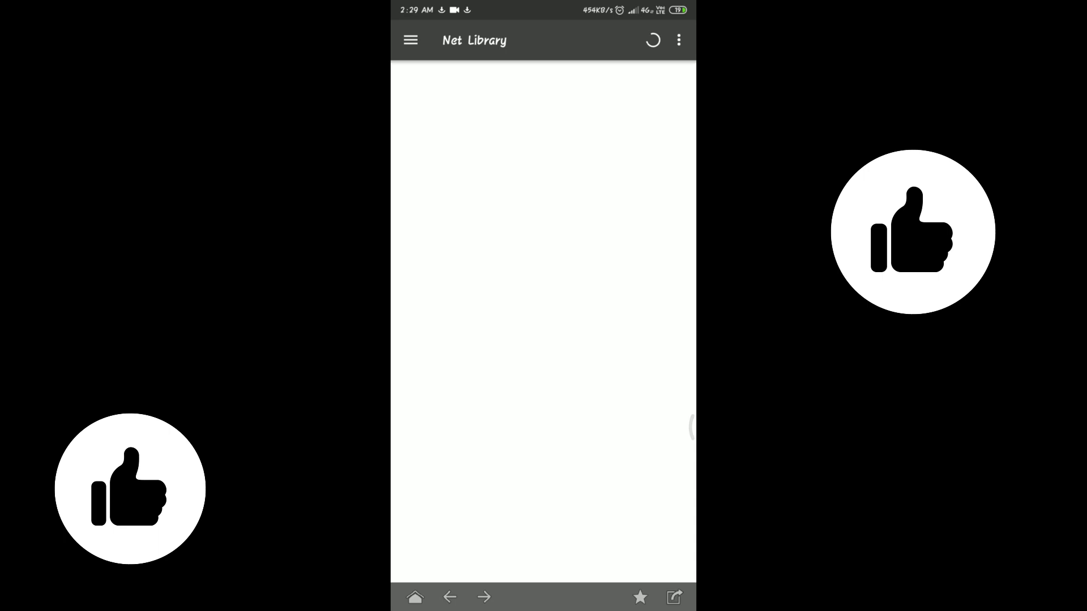
left_click(649, 407)
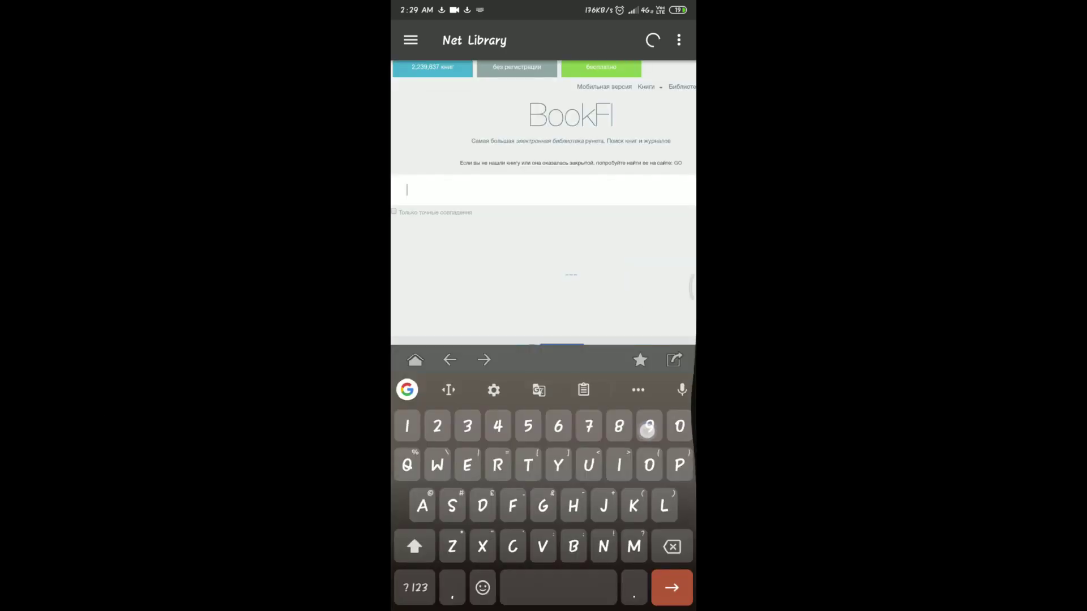
type("You'll find a")
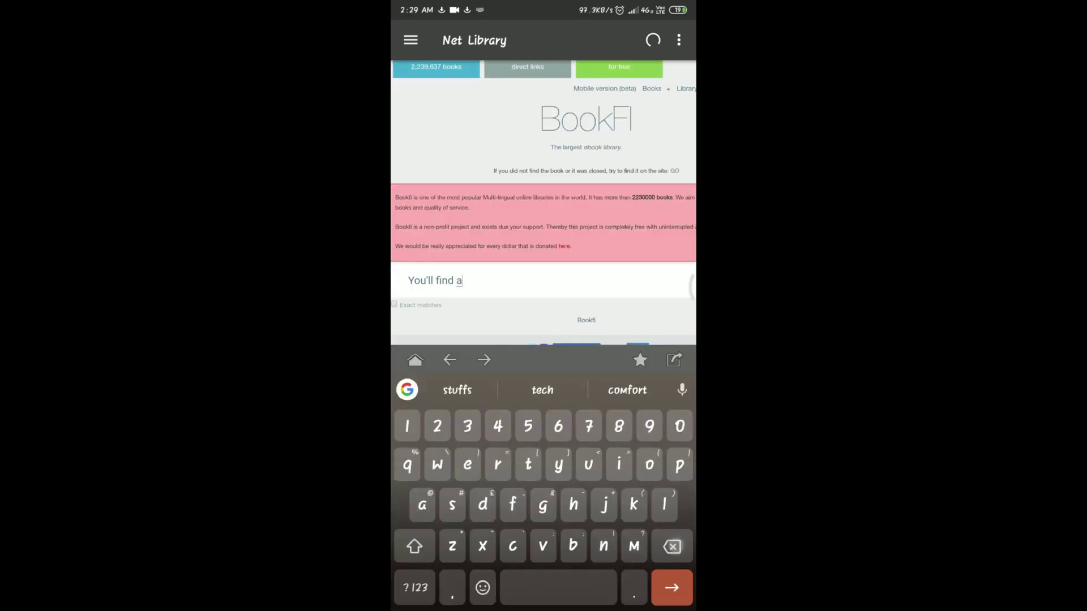
type("lmost books he")
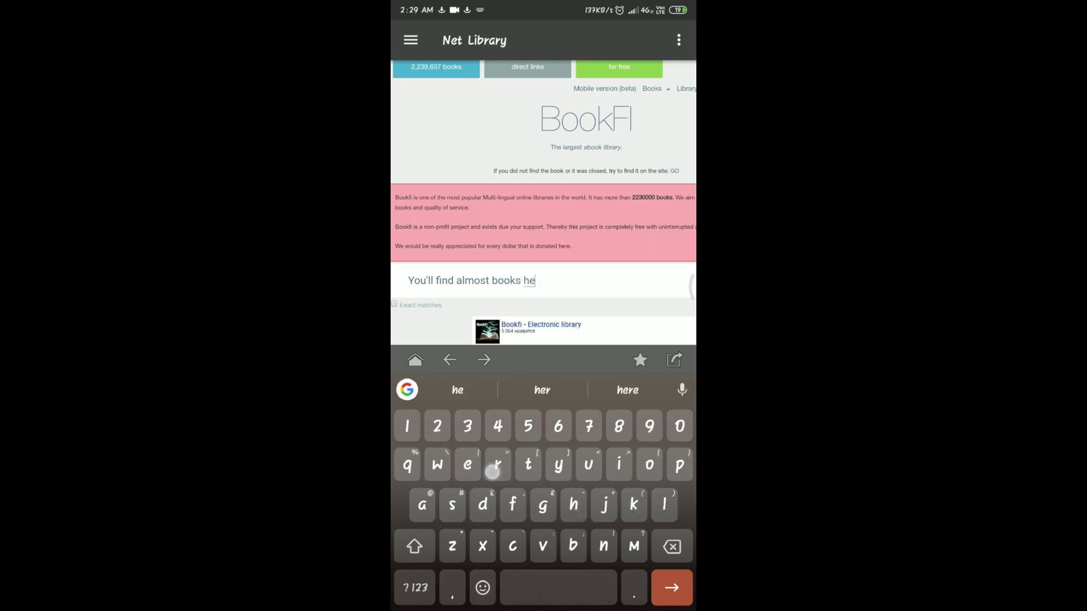
type("re")
key("Return")
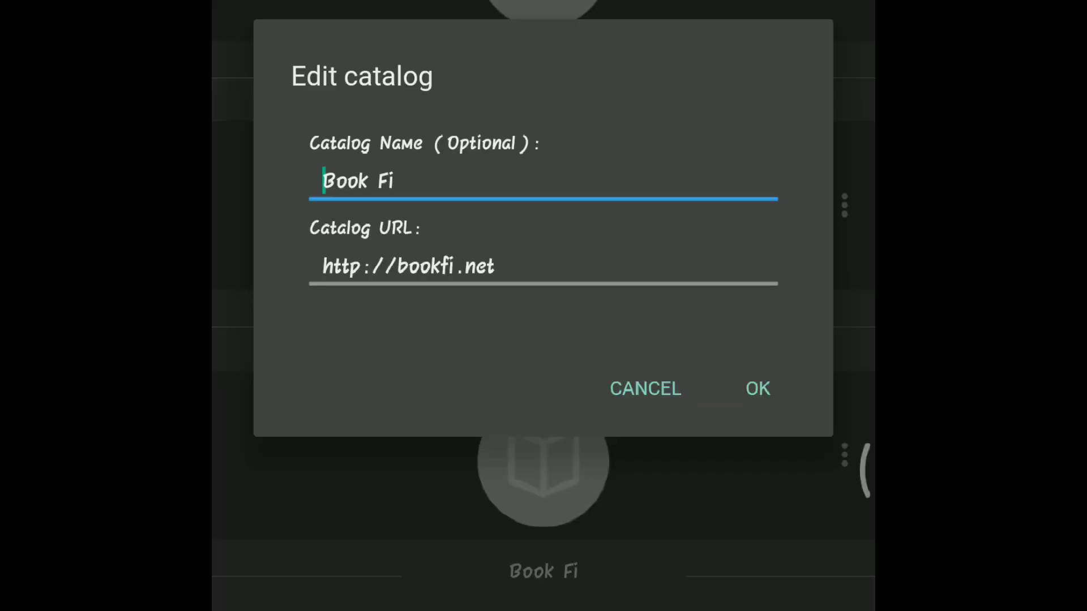
Close Book Fi's details, then view and close the Epdf pub catalog details
left_click(650, 389)
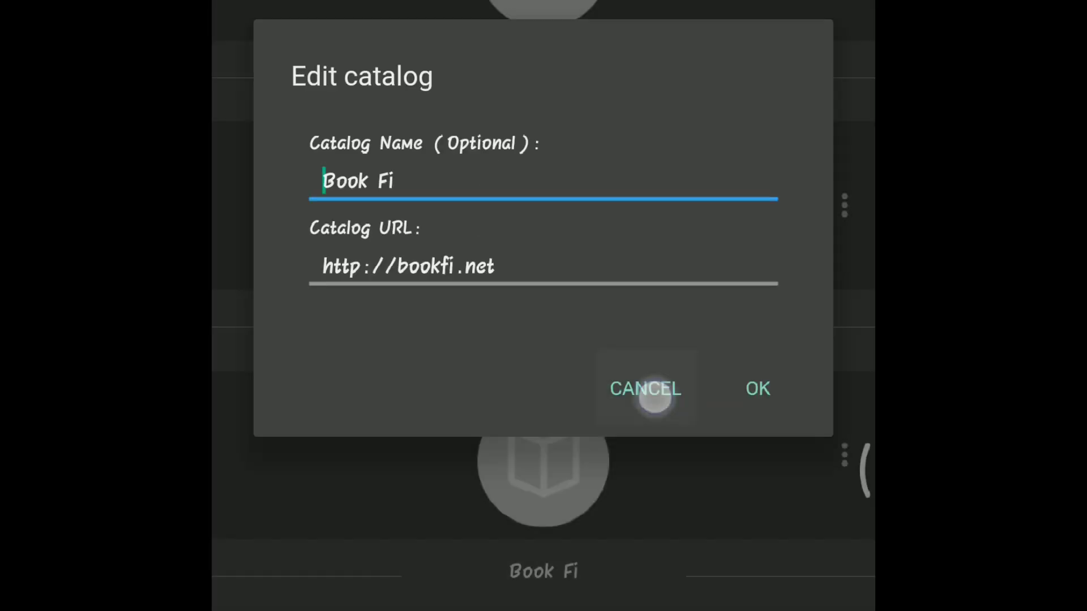
left_click(738, 428)
left_click(633, 560)
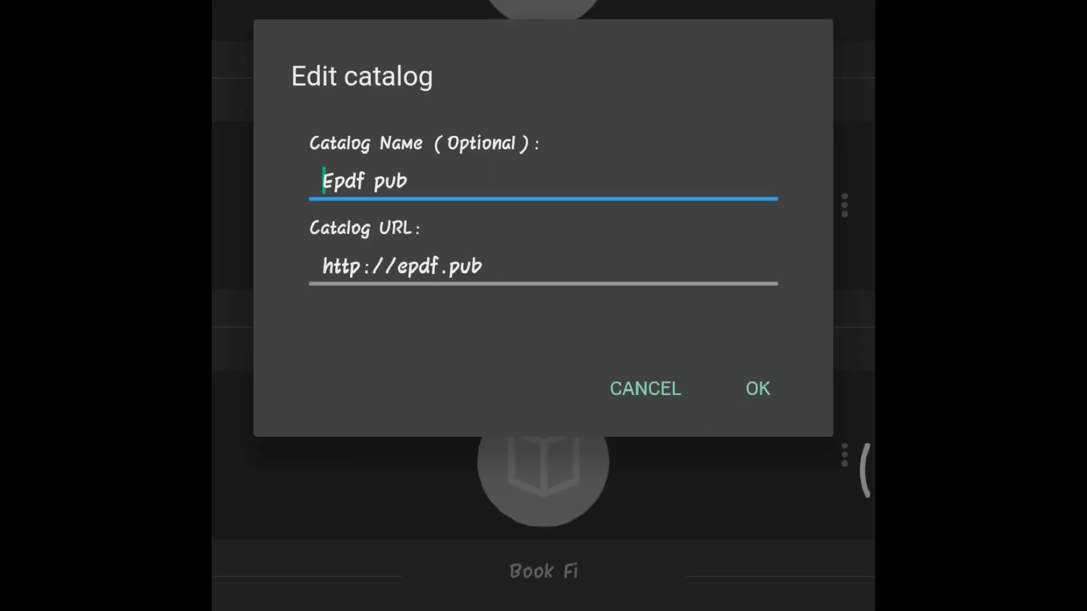
left_click(662, 385)
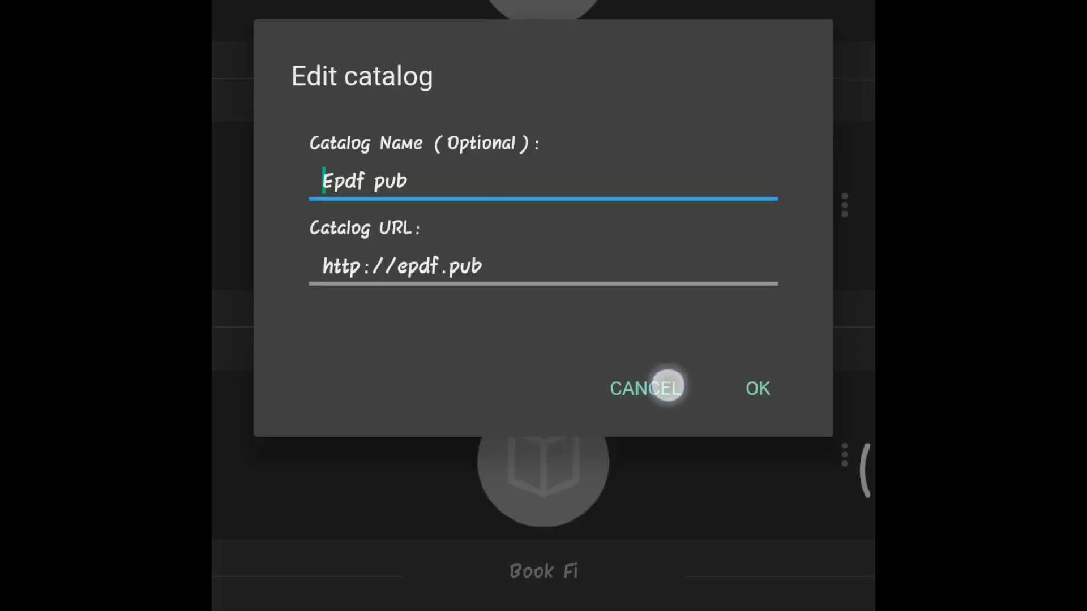
scroll(759, 586, "up", 5)
View and close Bookboon.com's catalog details, then open and dismiss Internet Archive's options
left_click(843, 71)
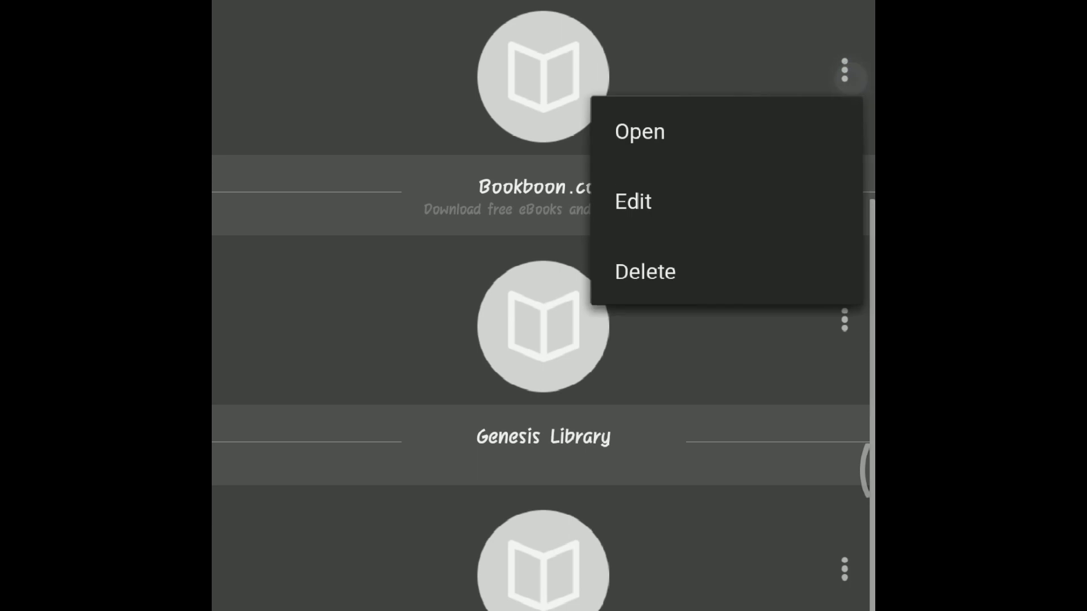
left_click(692, 202)
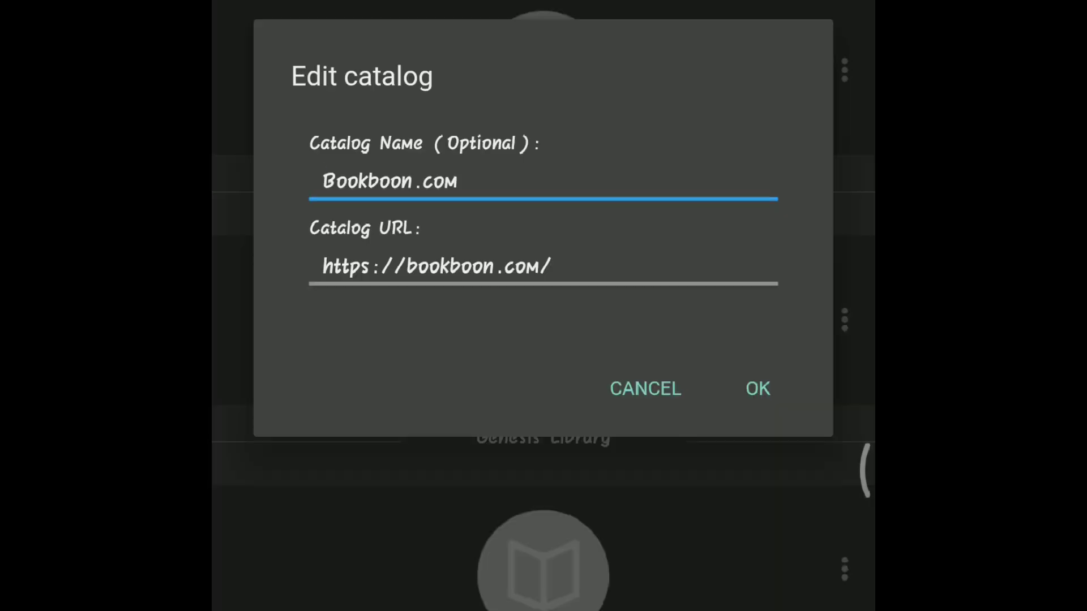
left_click(650, 392)
scroll(371, 356, "up", 2)
left_click(844, 71)
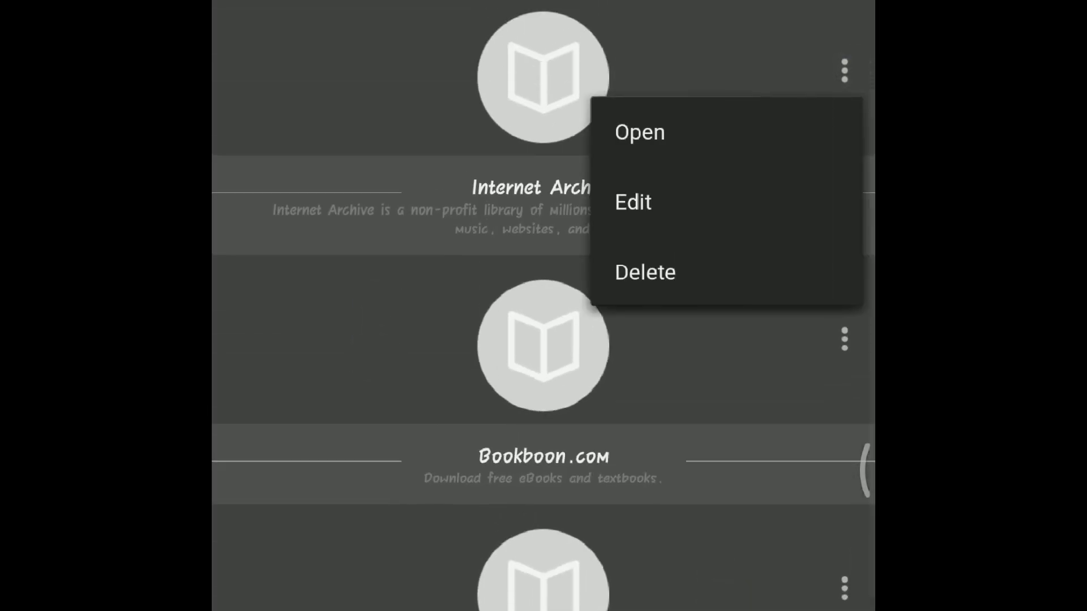
left_click(465, 372)
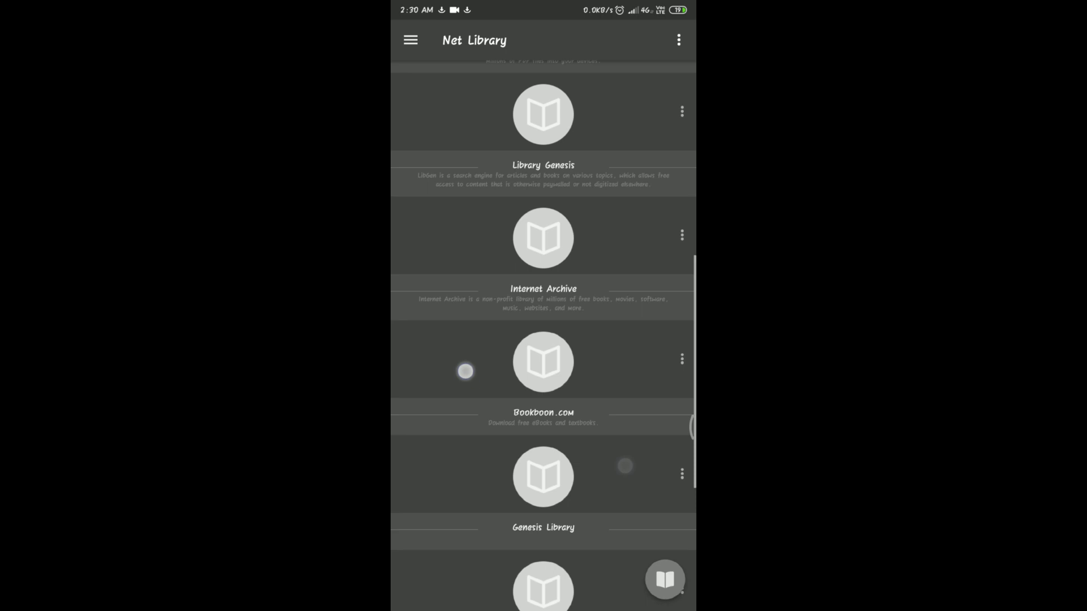